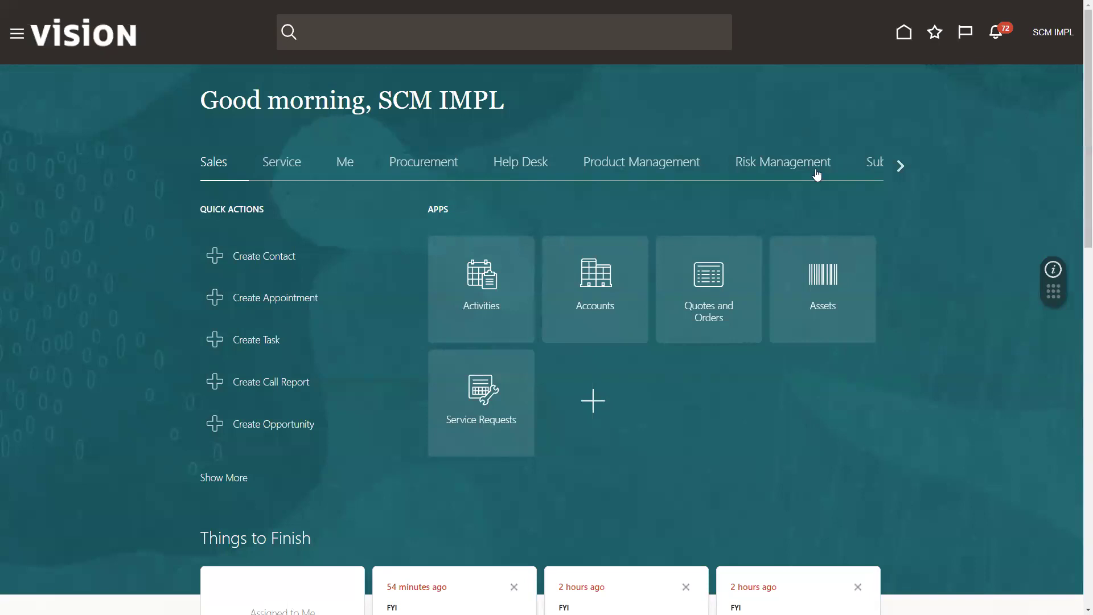
Step: Go to Setup and Maintenance and search its tasks for 'Manage Order Lookups'
{"action": "left_click", "coordinate": [1035, 36]}
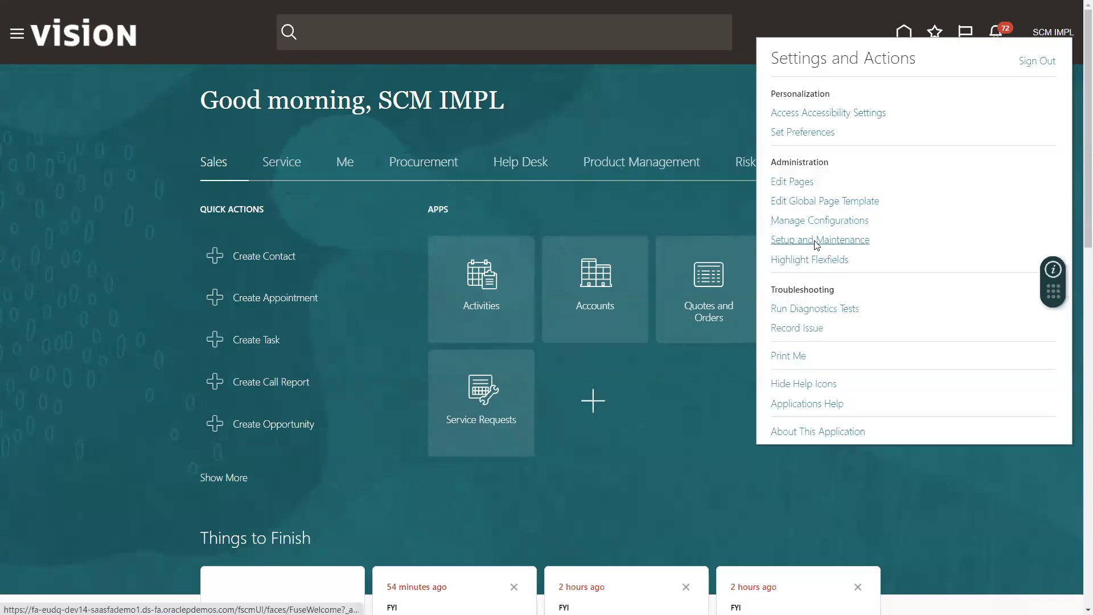
{"action": "left_click", "coordinate": [814, 239]}
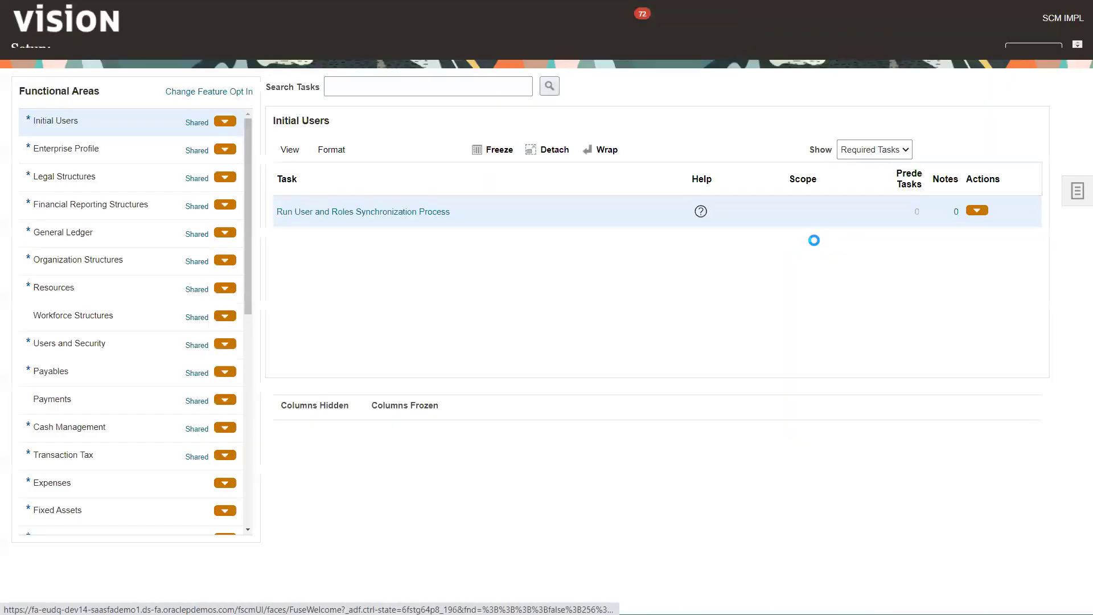
{"action": "left_click", "coordinate": [1074, 207]}
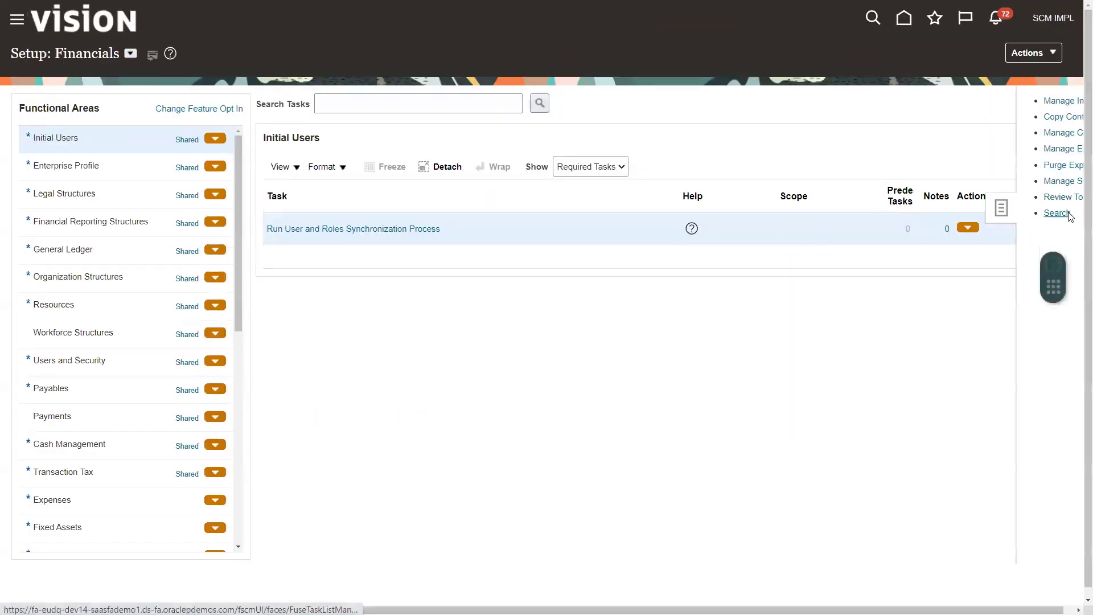
{"action": "left_click", "coordinate": [1074, 211]}
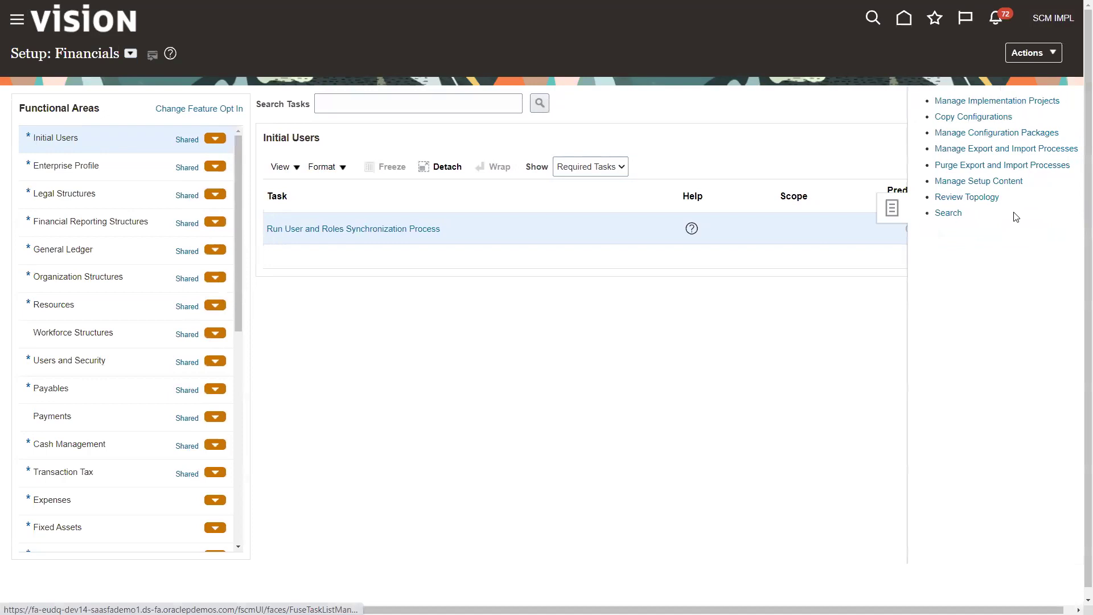
{"action": "left_click", "coordinate": [952, 215]}
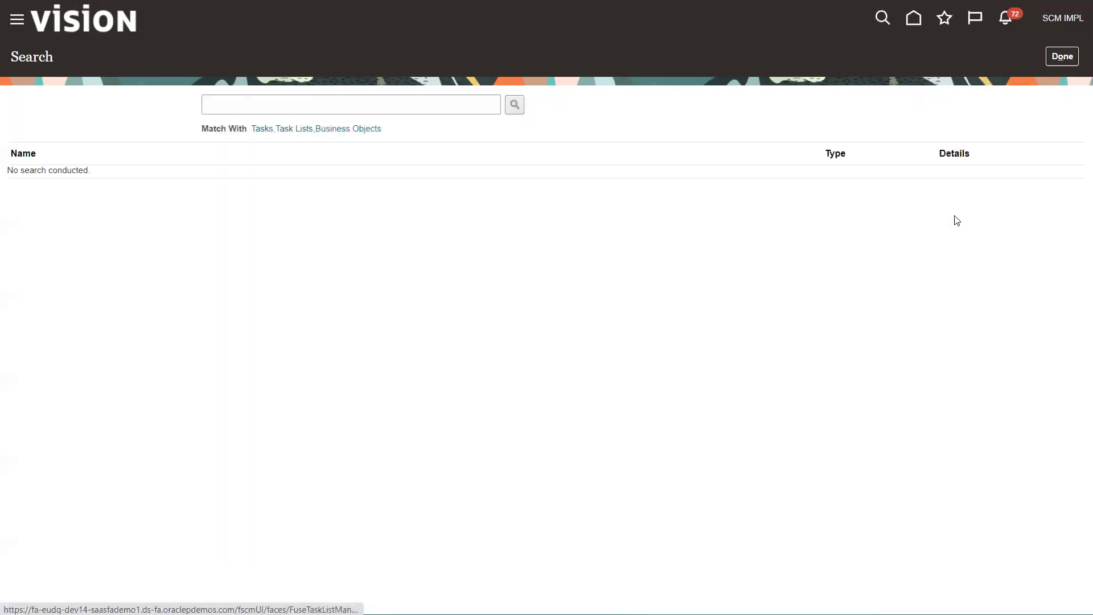
{"action": "left_click", "coordinate": [239, 105]}
{"action": "type", "text": "manage"}
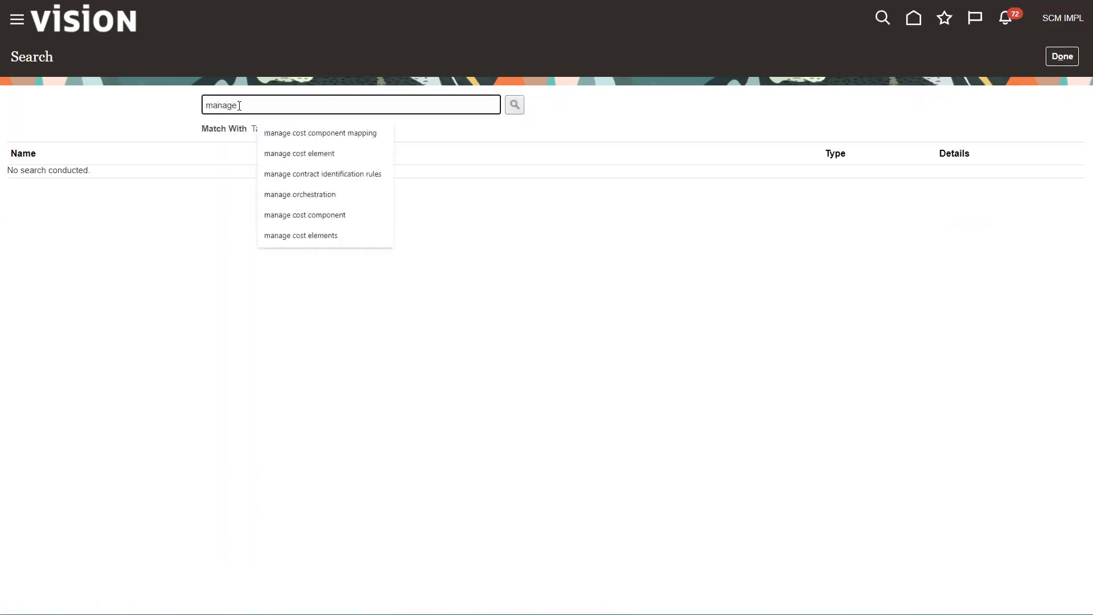
{"action": "type", "text": " order lo"}
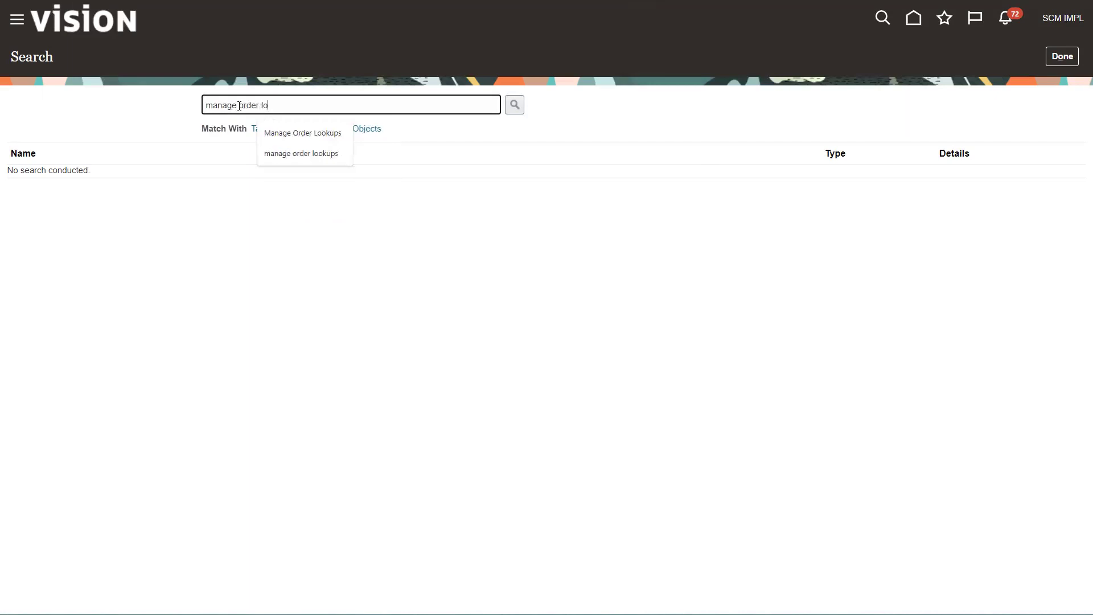
{"action": "left_click", "coordinate": [308, 134]}
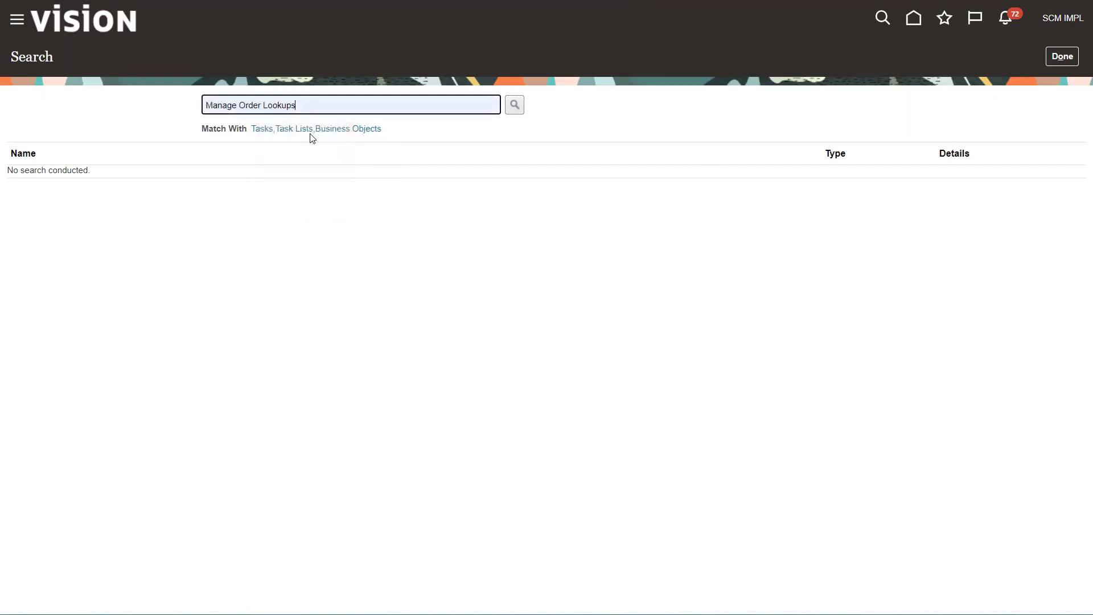
{"action": "left_click", "coordinate": [514, 105]}
Step: Open Manage Order Lookups and search with Lookup Type %TYPE% and Meaning %Order%
{"action": "left_click", "coordinate": [79, 176]}
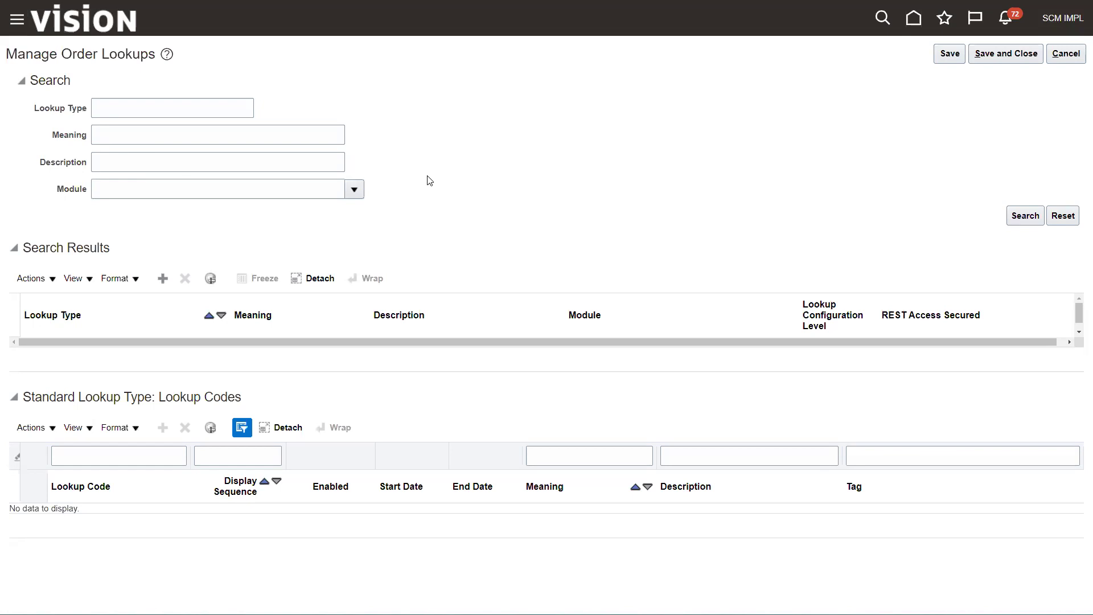
{"action": "left_click", "coordinate": [124, 111]}
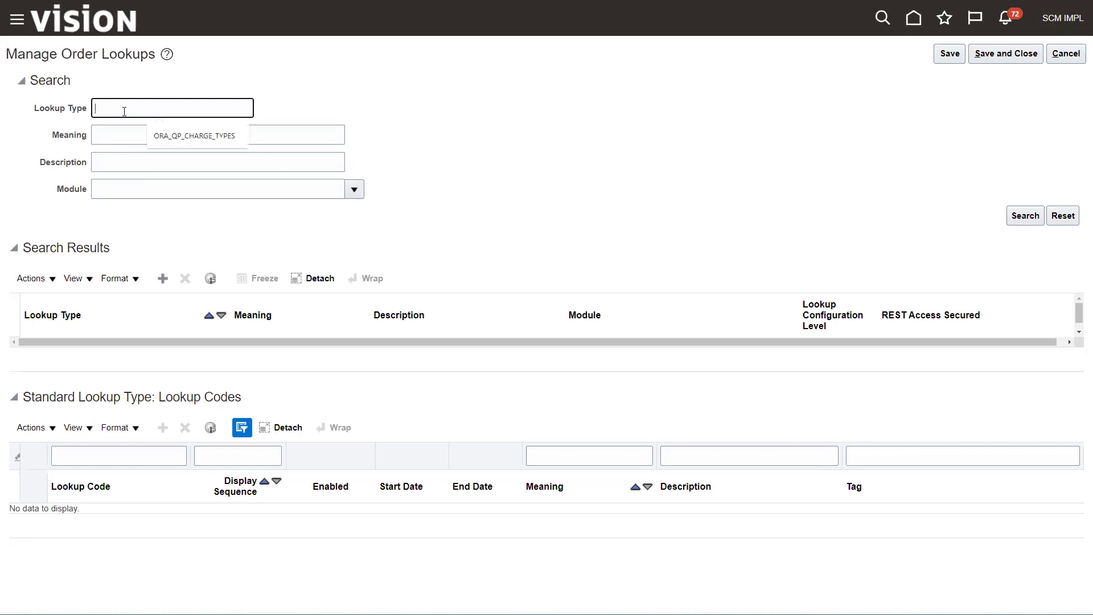
{"action": "type", "text": "%TYE"}
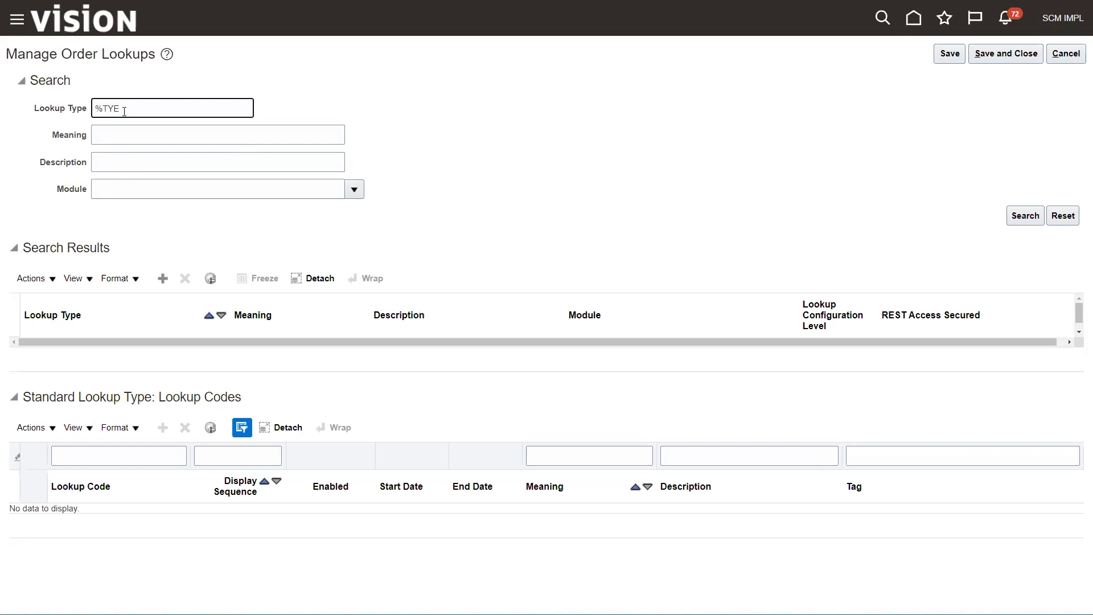
{"action": "key", "text": "BackSpace"}
{"action": "type", "text": "P%"}
{"action": "type", "text": "%"}
{"action": "left_click", "coordinate": [129, 114]}
{"action": "key", "text": "BackSpace"}
{"action": "type", "text": "E"}
{"action": "left_click", "coordinate": [131, 129]}
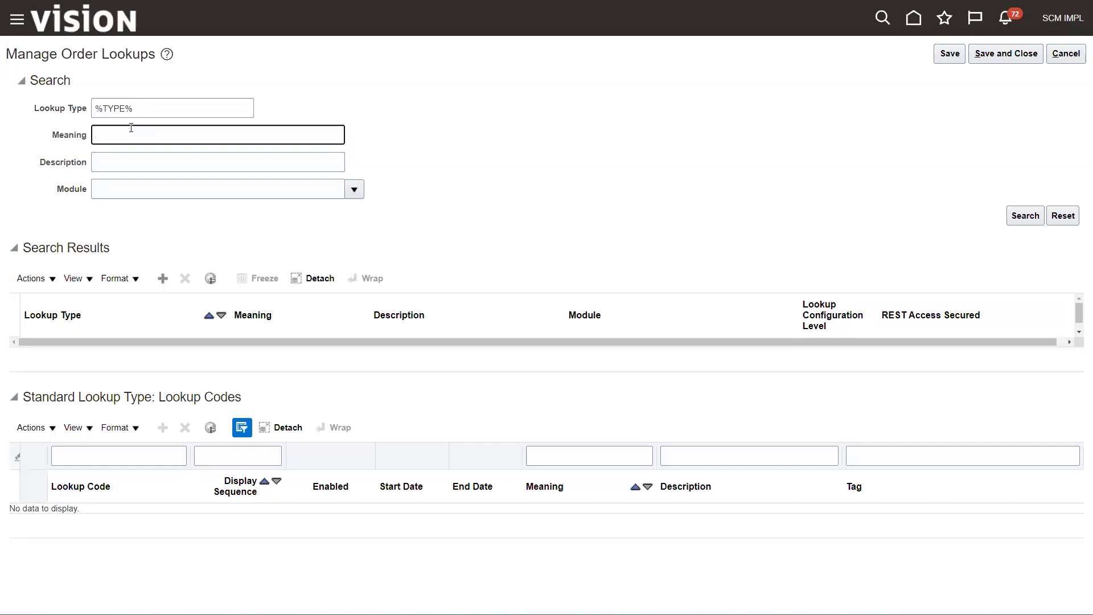
{"action": "type", "text": "%Order"}
{"action": "type", "text": "%"}
{"action": "left_click", "coordinate": [1020, 218]}
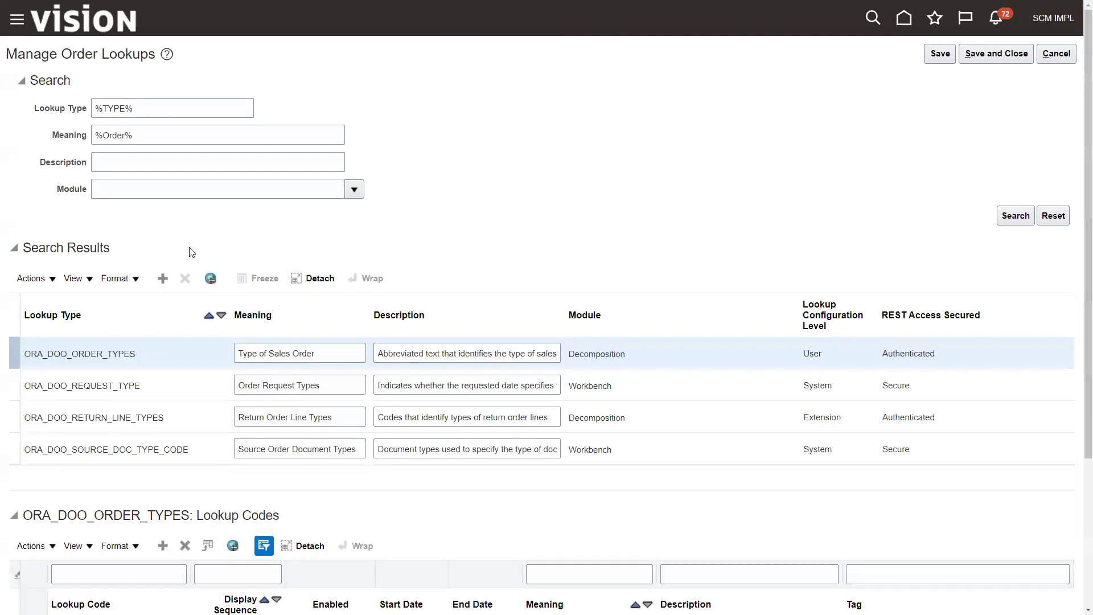
{"action": "scroll", "coordinate": [191, 253], "scroll_direction": "down", "scroll_amount": 2}
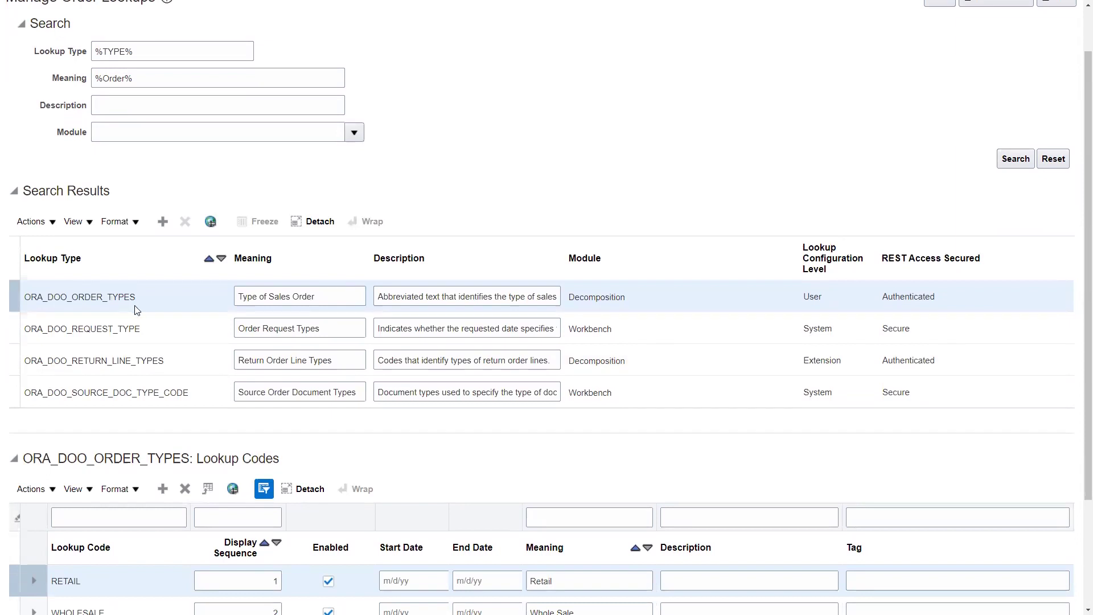
Step: View ORA_DOO_RETURN_LINE_TYPES codes, then the ORA_DOO_ORDER_TYPES codes (Retail, Wholesale, Export, Return, OTM Test)
{"action": "left_click", "coordinate": [182, 362]}
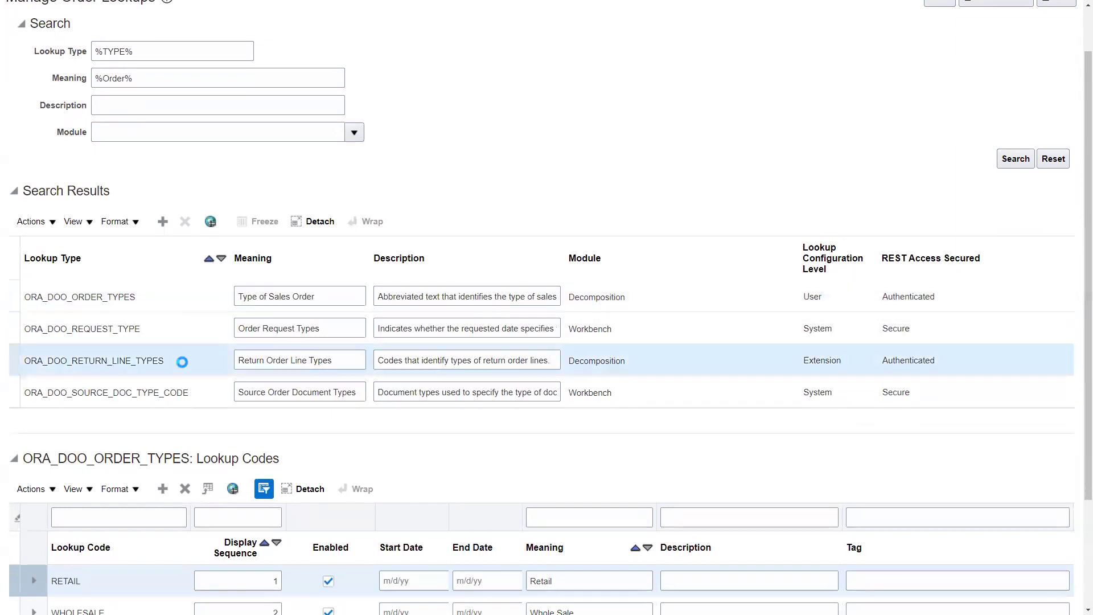
{"action": "scroll", "coordinate": [213, 478], "scroll_direction": "down", "scroll_amount": 3}
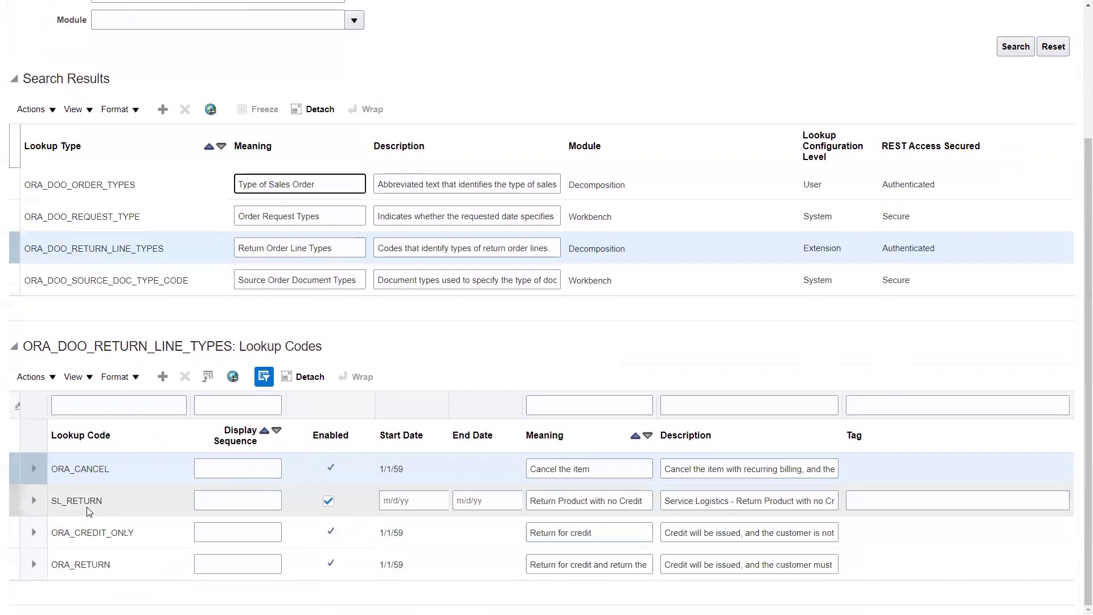
{"action": "left_click", "coordinate": [155, 197]}
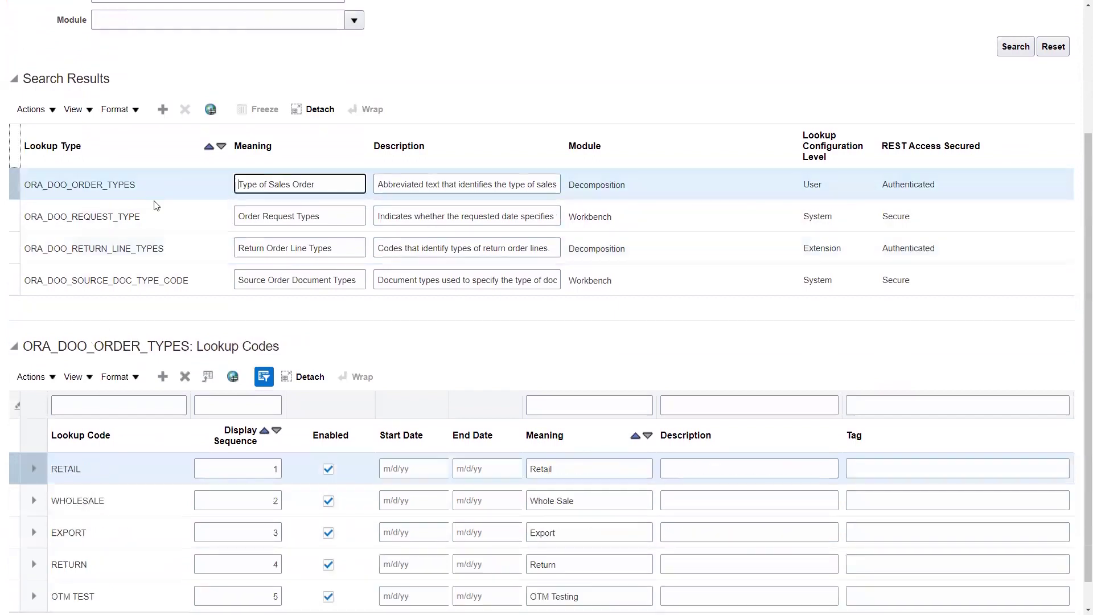
{"action": "scroll", "coordinate": [140, 493], "scroll_direction": "down", "scroll_amount": 1}
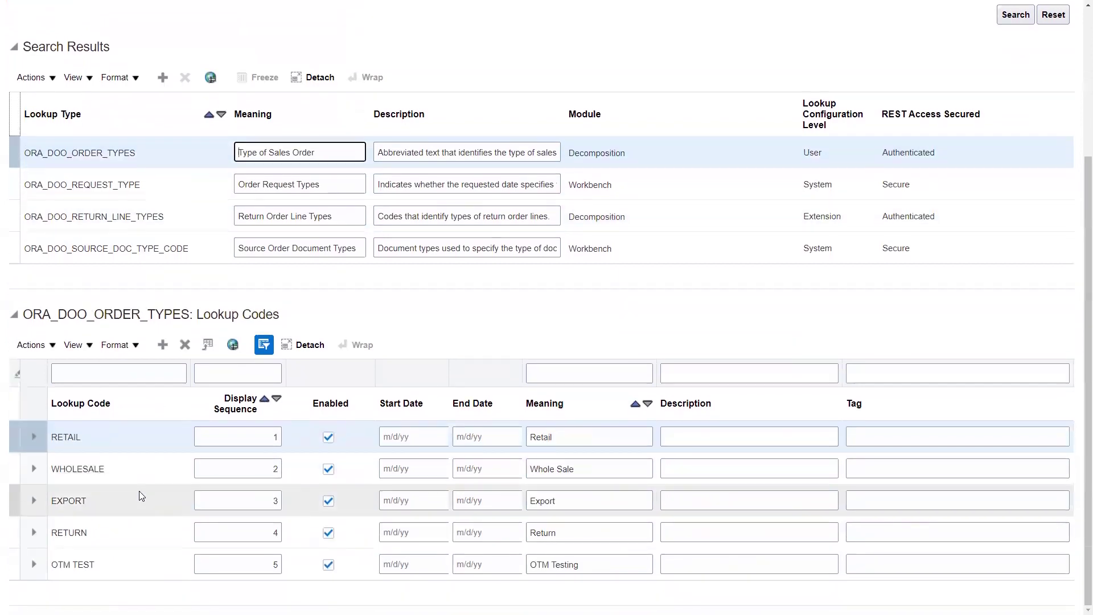
Step: Add an enabled SUBSCRIPTION code with display sequence 6 and meaning 'Subscription Orders'
{"action": "left_click", "coordinate": [162, 346]}
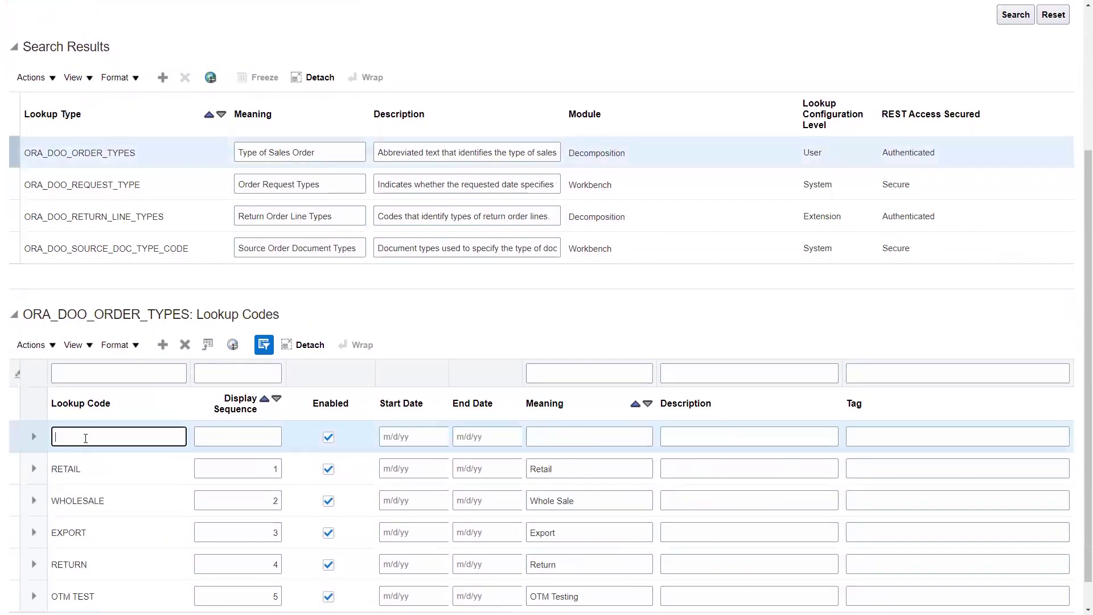
{"action": "type", "text": "AU"}
{"action": "key", "text": "BackSpace"}
{"action": "key", "text": "BackSpace"}
{"action": "type", "text": "SUBSCRIPTION"}
{"action": "key", "text": "Tab"}
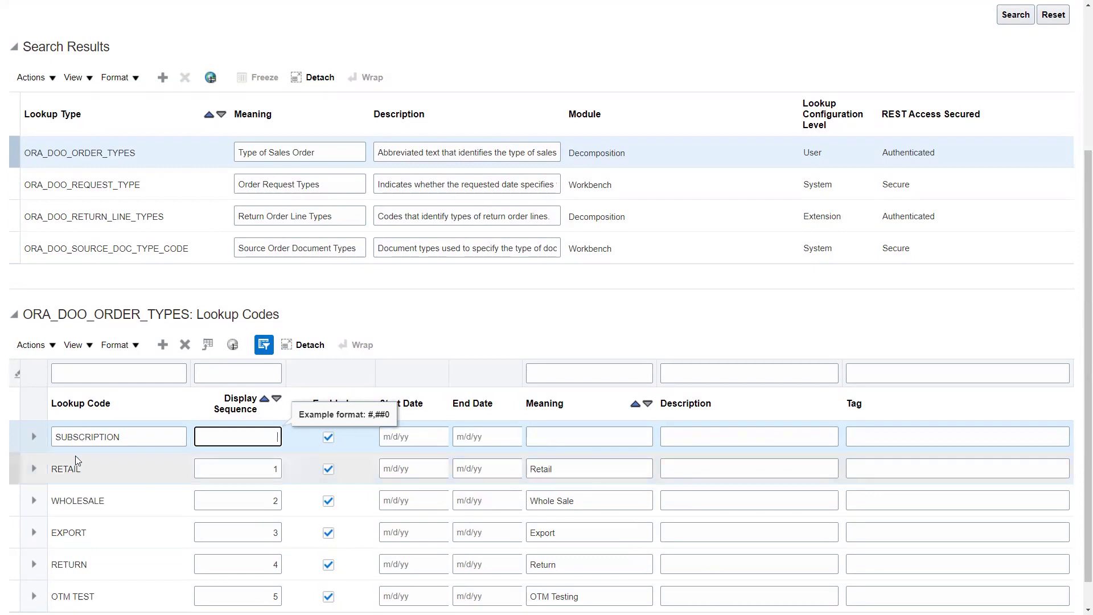
{"action": "type", "text": "6"}
{"action": "left_click", "coordinate": [535, 437]}
{"action": "left_click", "coordinate": [389, 436]}
{"action": "left_click", "coordinate": [460, 436]}
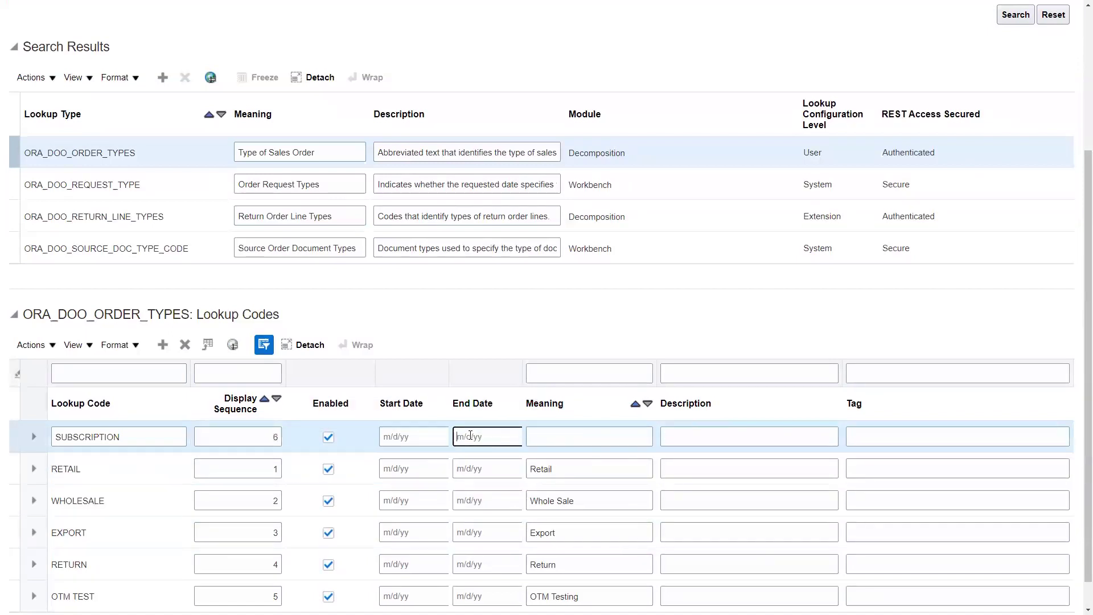
{"action": "left_click", "coordinate": [563, 429]}
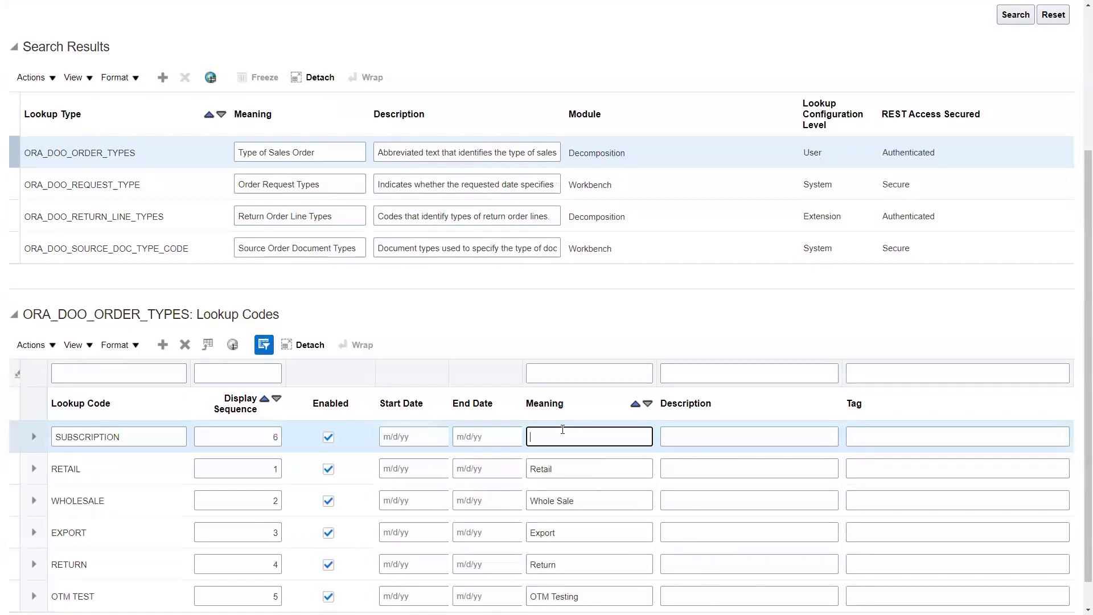
{"action": "type", "text": "Subscri"}
{"action": "type", "text": "ption Ord"}
{"action": "type", "text": "ers"}
{"action": "scroll", "coordinate": [553, 395], "scroll_direction": "down", "scroll_amount": 1}
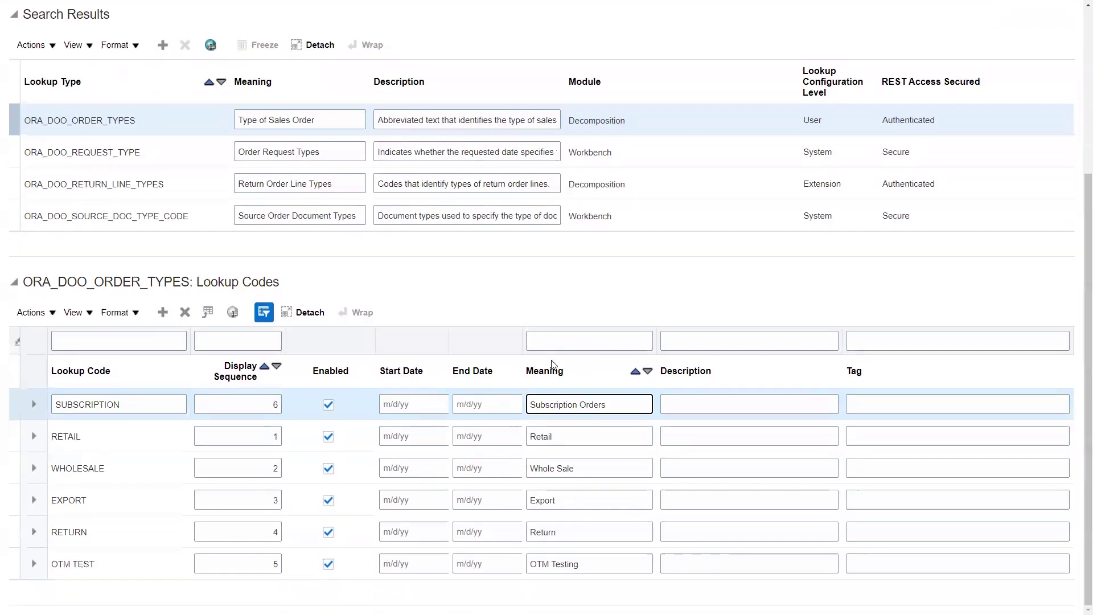
{"action": "scroll", "coordinate": [598, 256], "scroll_direction": "up", "scroll_amount": 4}
{"action": "scroll", "coordinate": [893, 170], "scroll_direction": "up", "scroll_amount": 1}
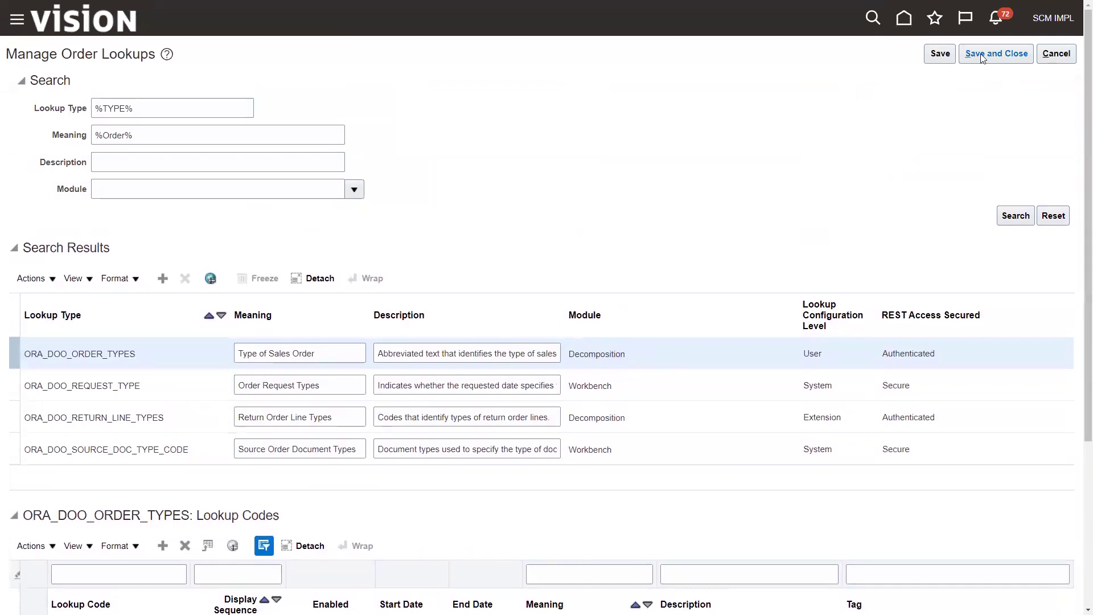
Step: Save and close the lookup changes, then open the Order Management work area
{"action": "left_click", "coordinate": [981, 55]}
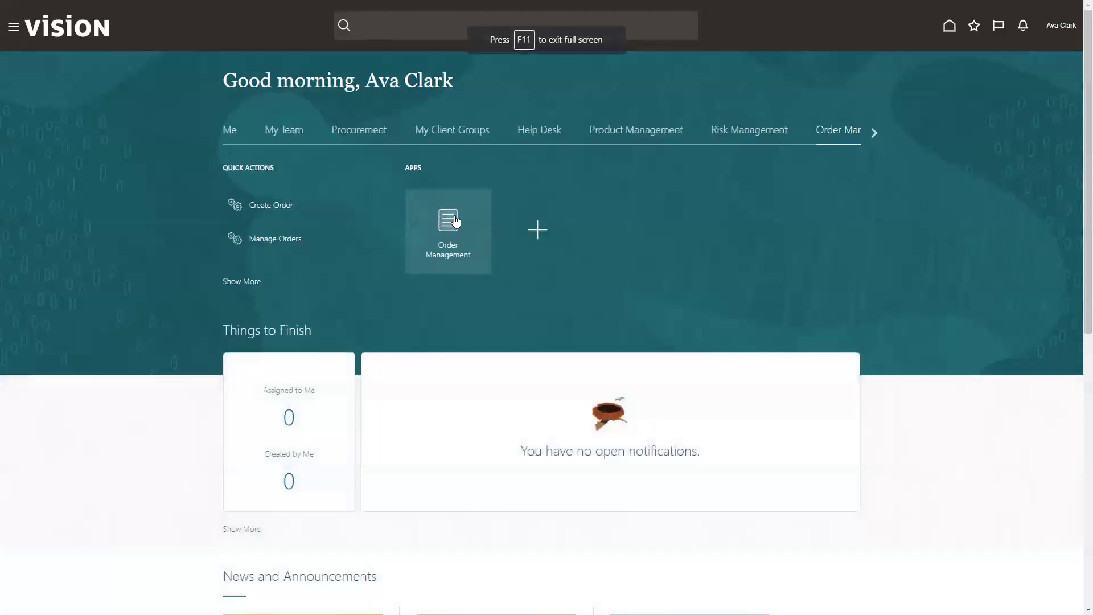
{"action": "left_click", "coordinate": [454, 221]}
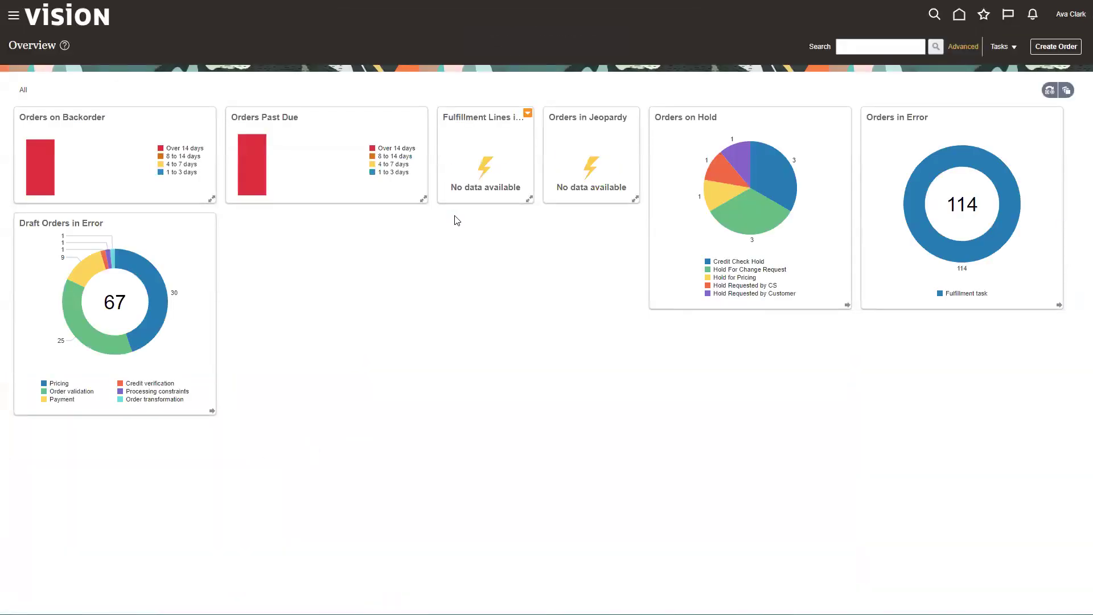
Step: Open Manage Orders and run the order search
{"action": "left_click", "coordinate": [1005, 46]}
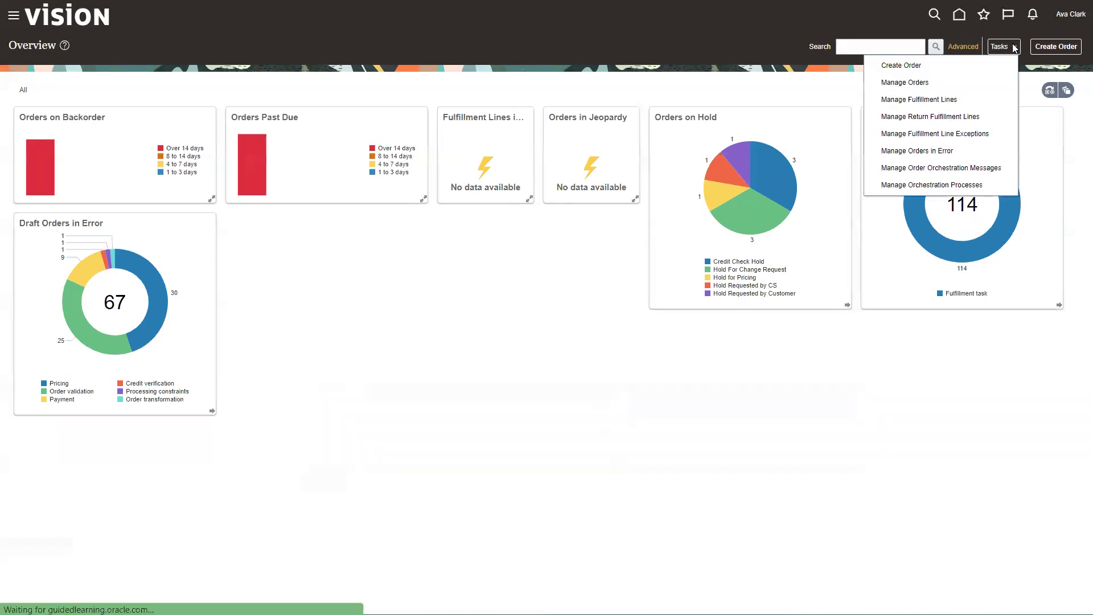
{"action": "left_click", "coordinate": [896, 82]}
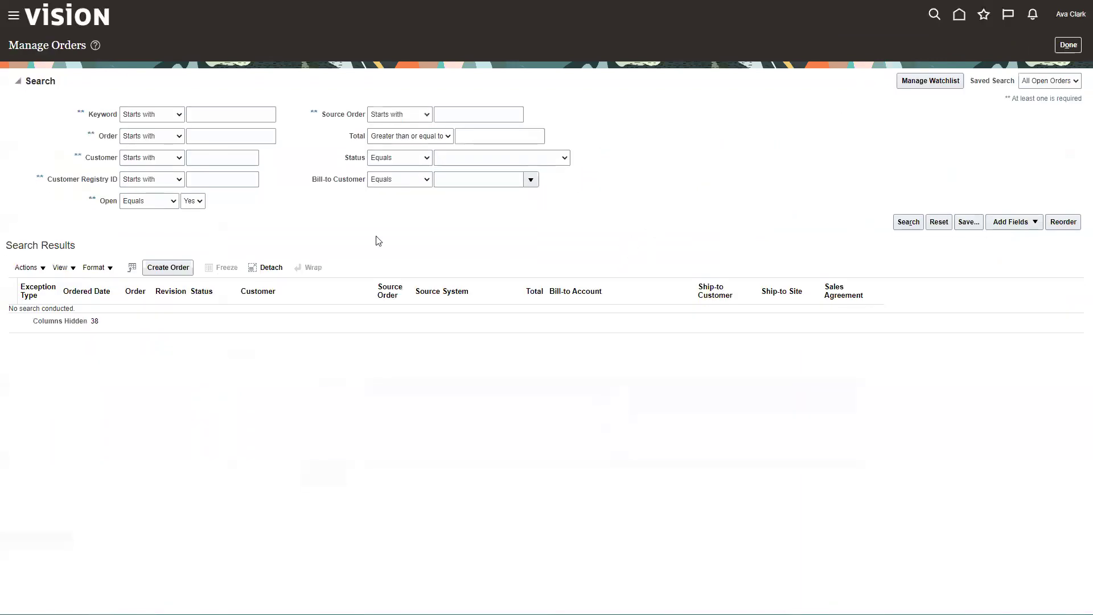
{"action": "left_click", "coordinate": [907, 220]}
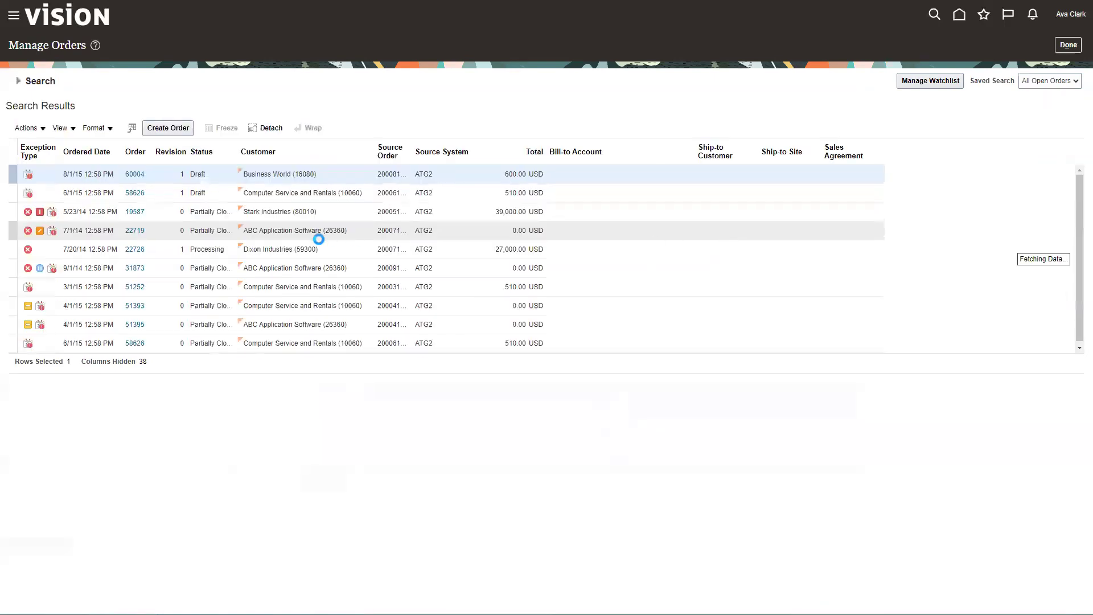
Step: Show the Order Type column and sort Ordered Date newest first
{"action": "left_click", "coordinate": [60, 128]}
{"action": "mouse_move", "coordinate": [81, 165]}
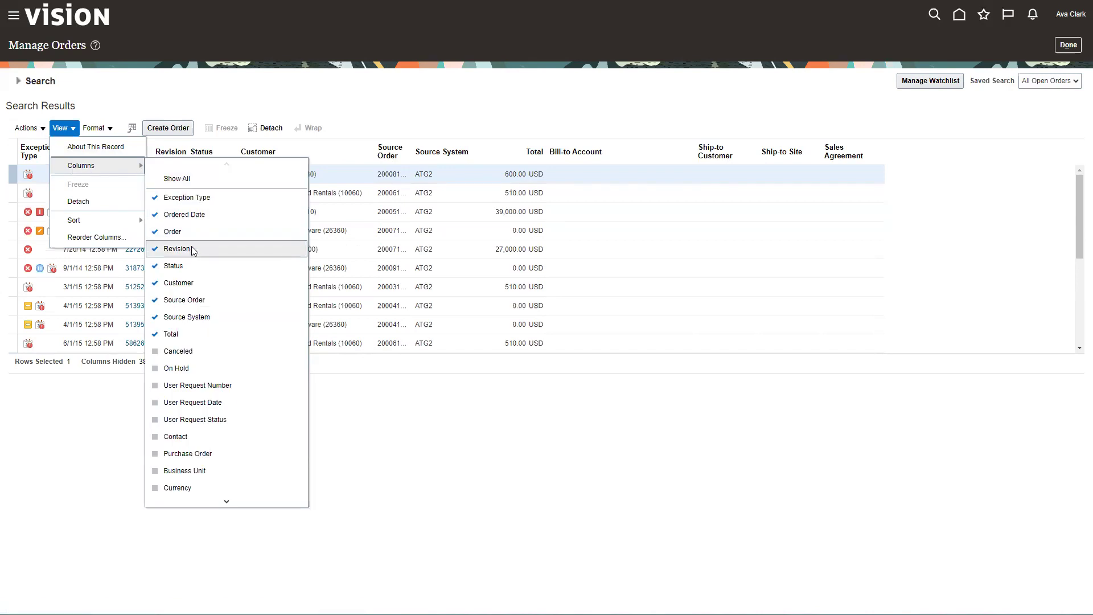
{"action": "scroll", "coordinate": [194, 254], "scroll_direction": "down", "scroll_amount": 3}
{"action": "scroll", "coordinate": [194, 255], "scroll_direction": "down", "scroll_amount": 2}
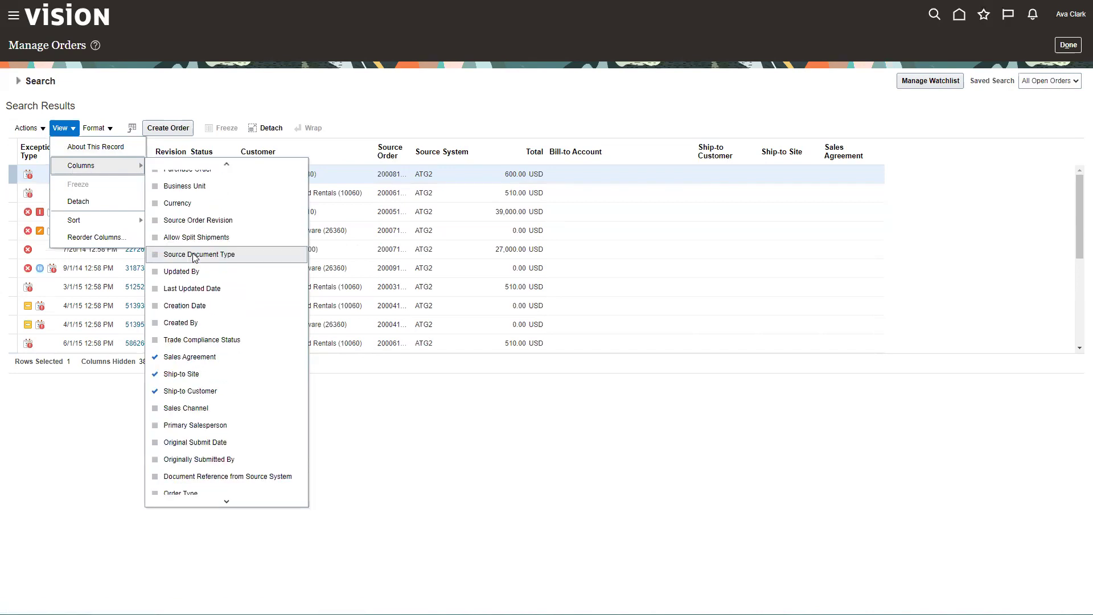
{"action": "scroll", "coordinate": [195, 257], "scroll_direction": "down", "scroll_amount": 2}
{"action": "left_click", "coordinate": [153, 437]}
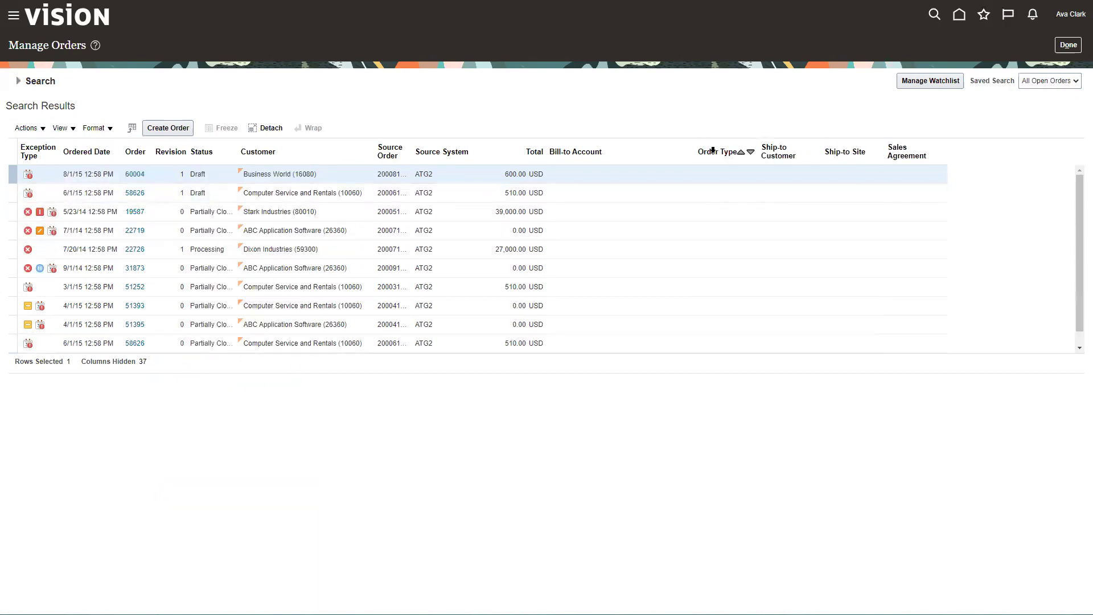
{"action": "left_click", "coordinate": [114, 152]}
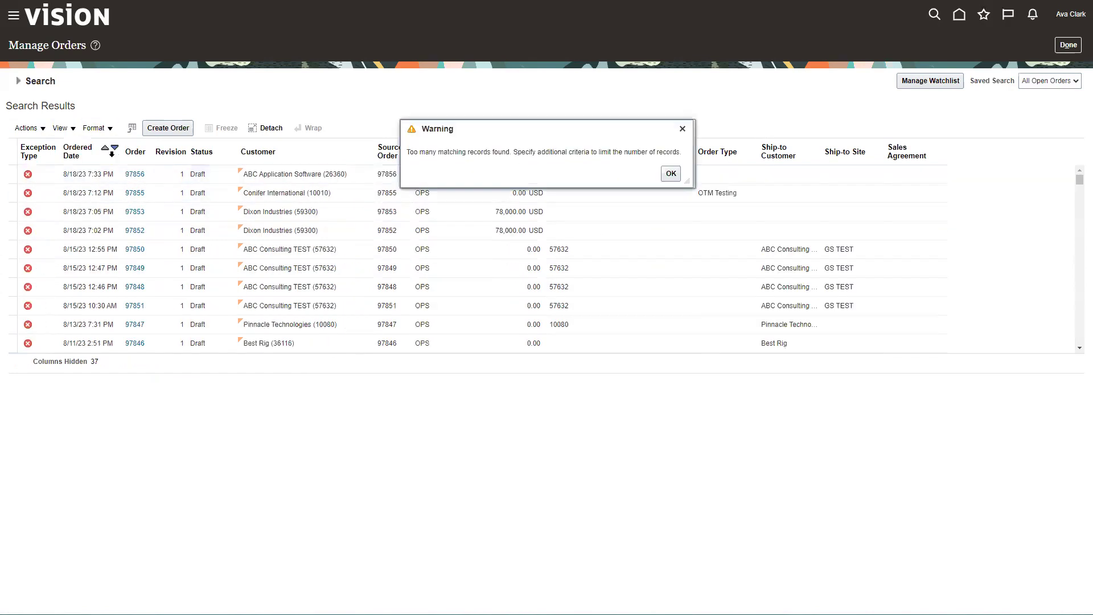
Step: Dismiss the too-many-records warning, select order 97855, and open a new Create Order form
{"action": "left_click", "coordinate": [668, 173]}
{"action": "left_click", "coordinate": [702, 196]}
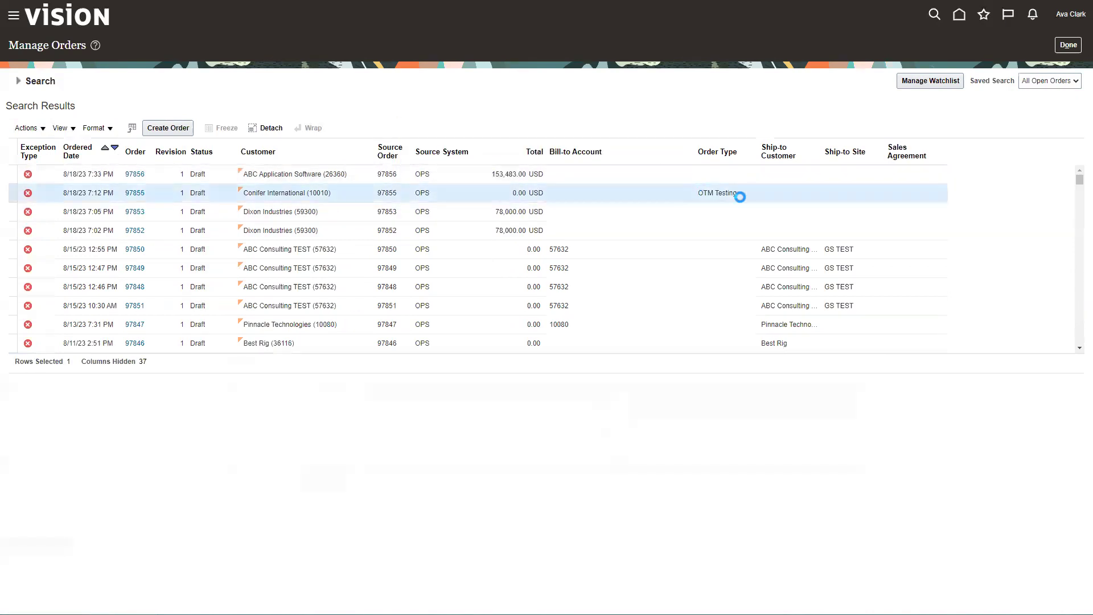
{"action": "left_click", "coordinate": [169, 129]}
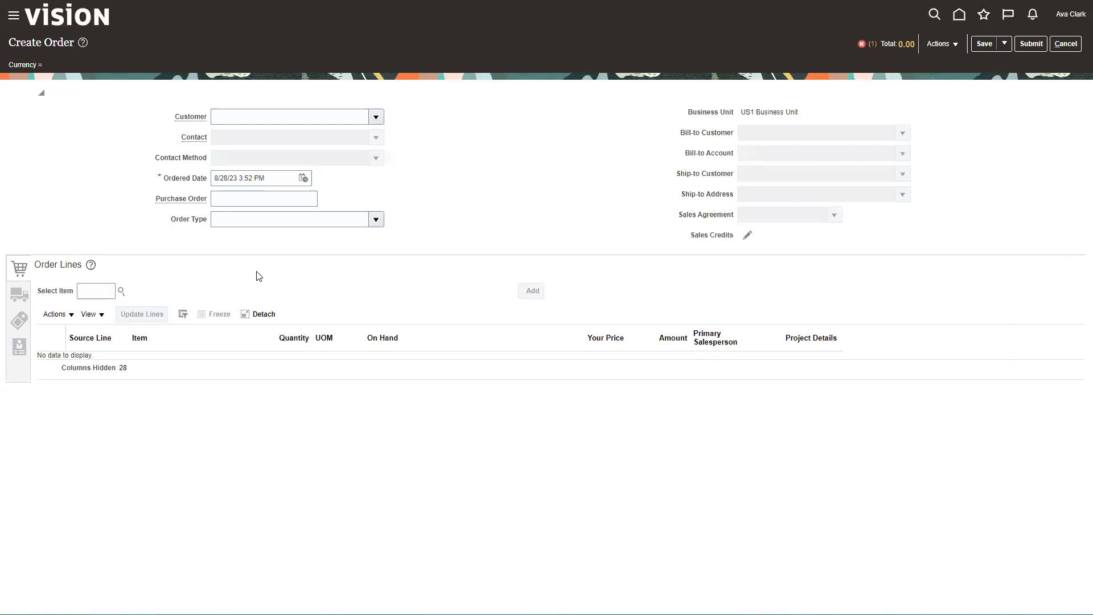
Step: Open the Order Type dropdown on the Create Order form
{"action": "left_click", "coordinate": [375, 219]}
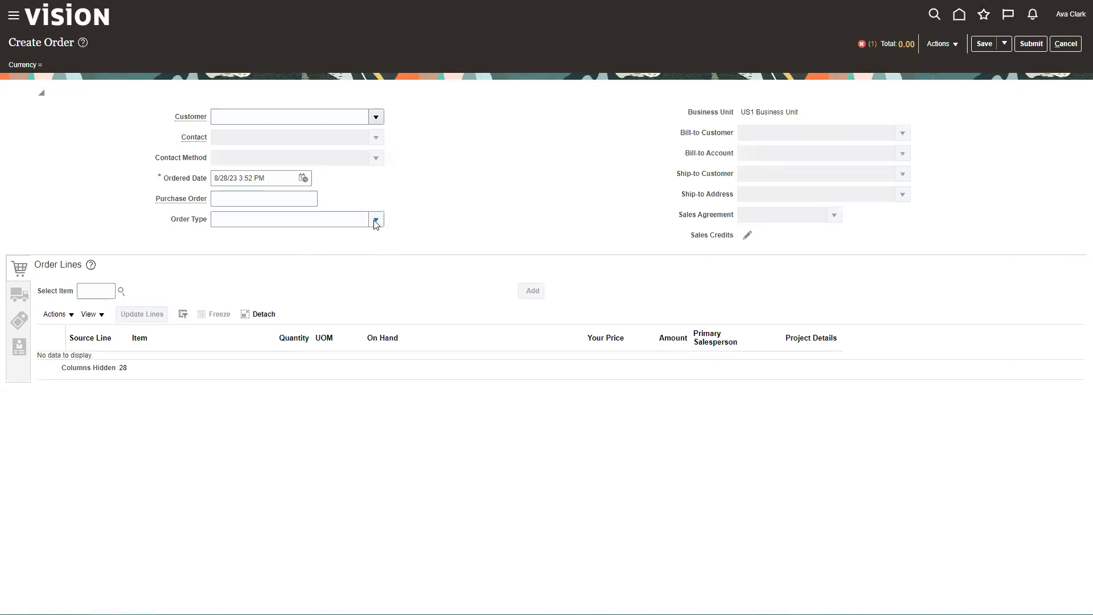